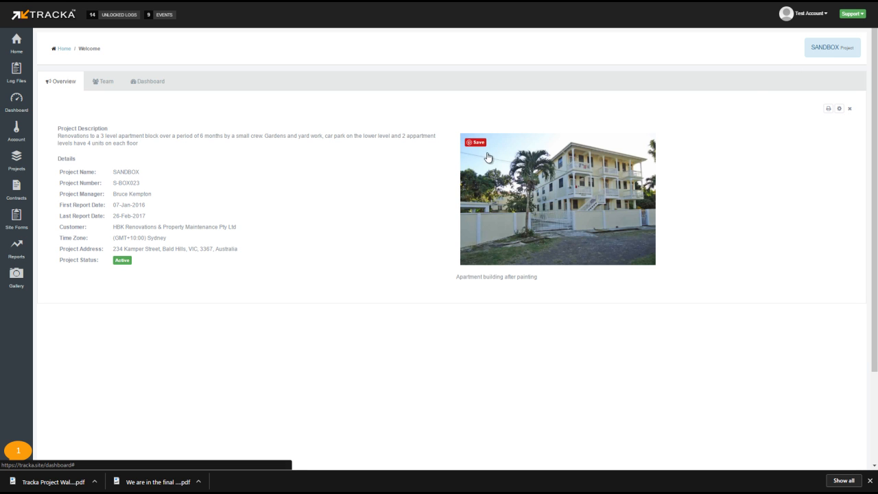
- Open a blank new log file form, and examine the shift defaults in the account profile's personal settings
click(17, 75)
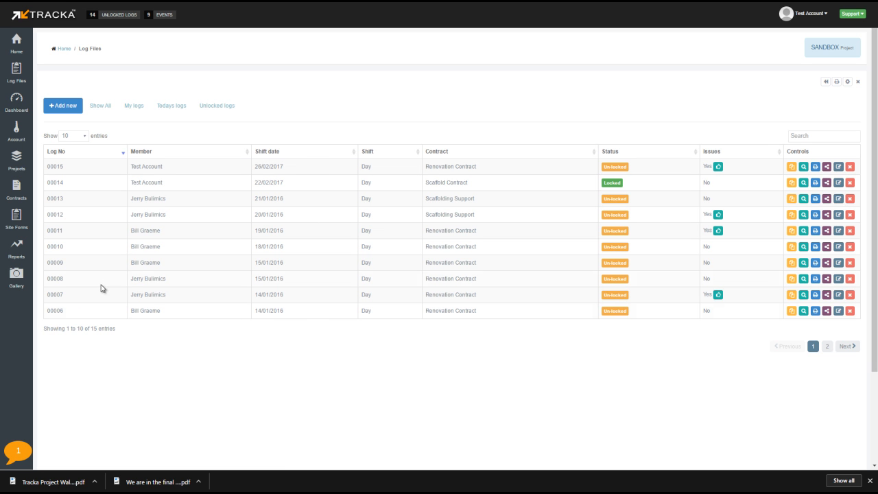
click(65, 108)
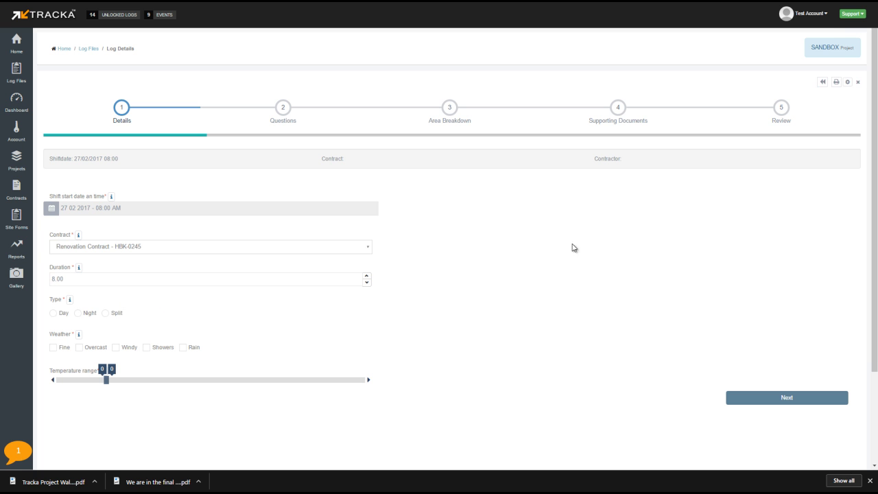
click(808, 15)
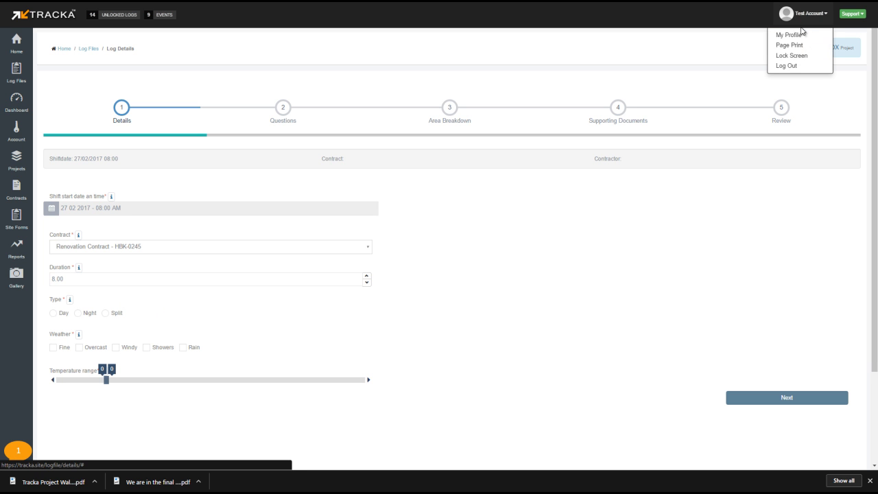
click(789, 35)
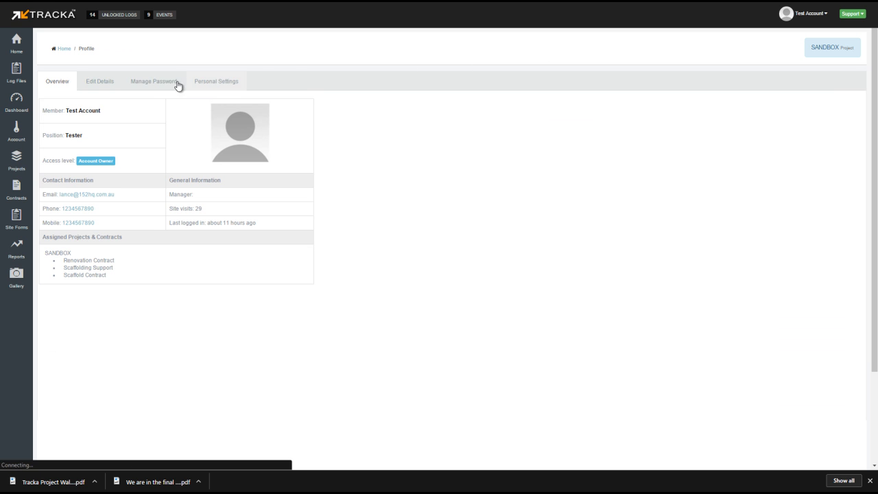
click(219, 84)
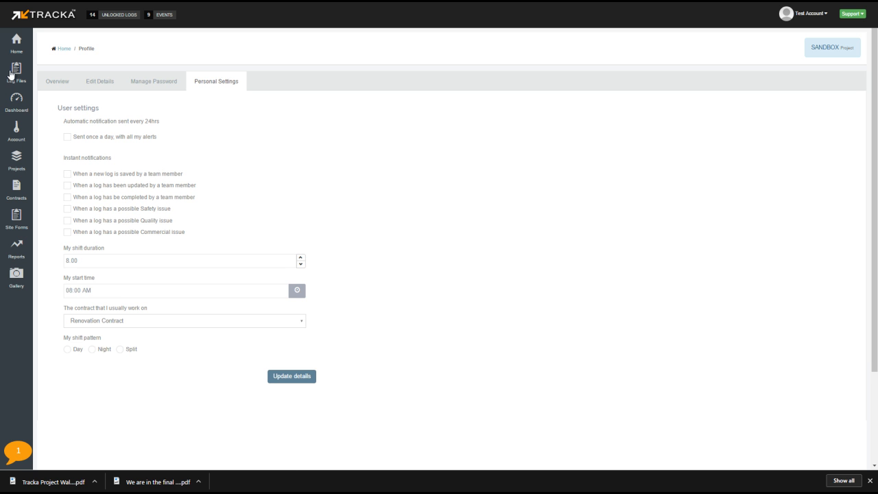
- Add a new log file and assign it to the contract Scaffolding Support - SB3-001
click(16, 72)
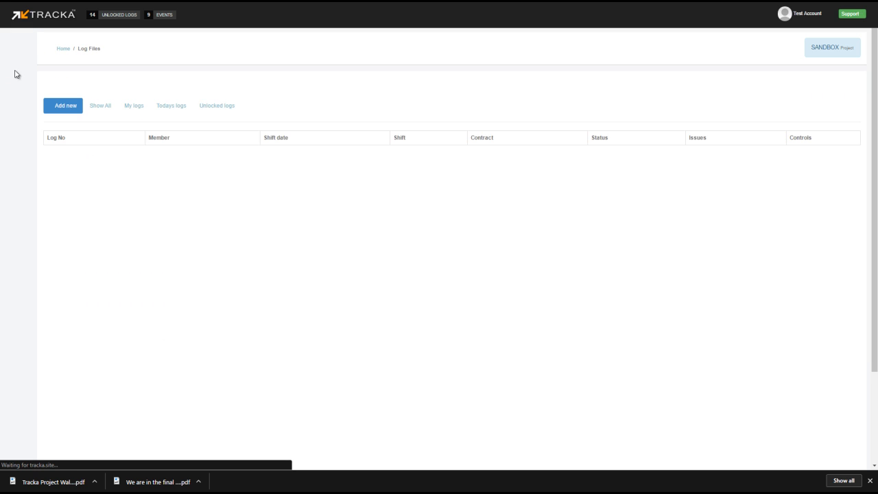
click(60, 106)
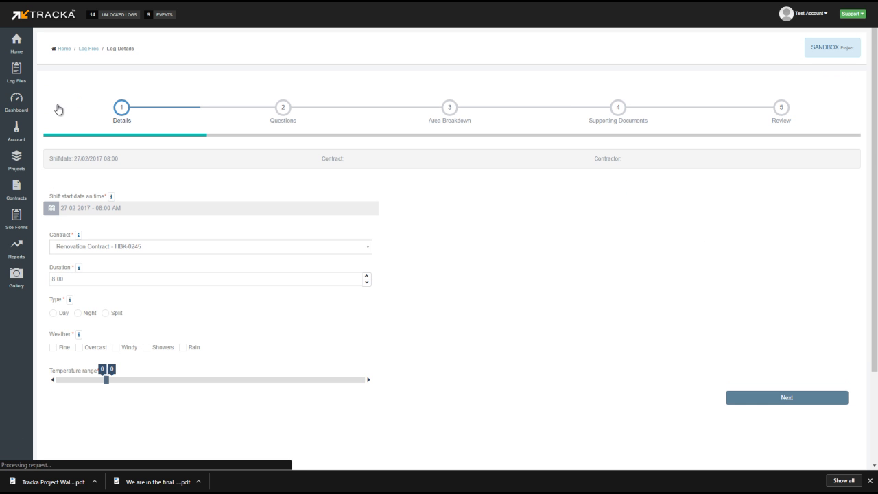
click(98, 248)
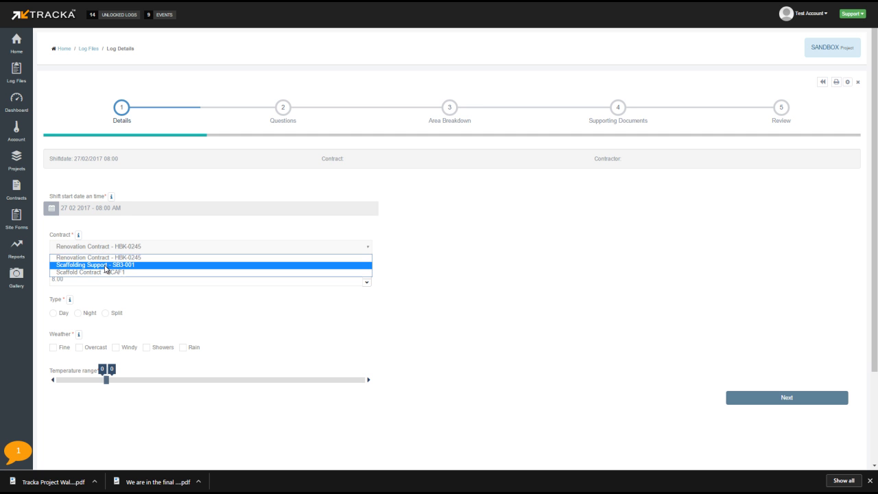
click(103, 265)
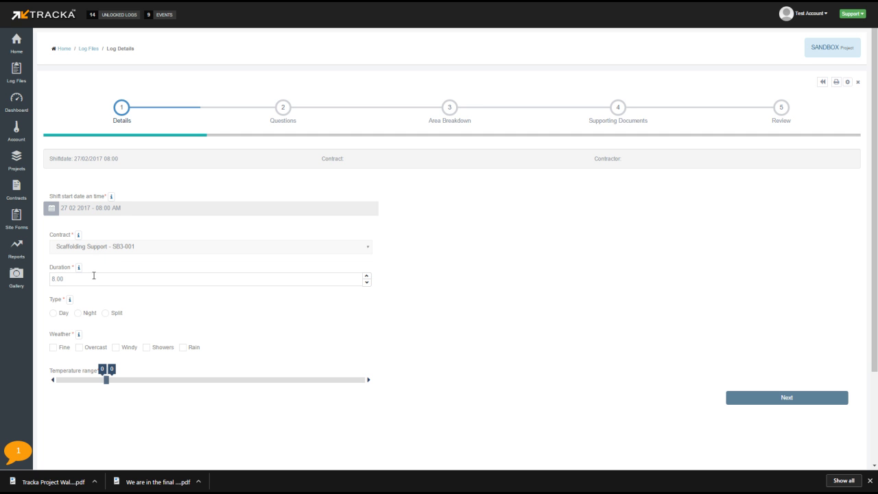
- Set the shift type to Day, the weather to Overcast, Showers and Rain, the temperature range to 10–18, and continue to the questions
click(53, 313)
click(145, 348)
click(183, 347)
click(79, 348)
drag(107, 381, 198, 380)
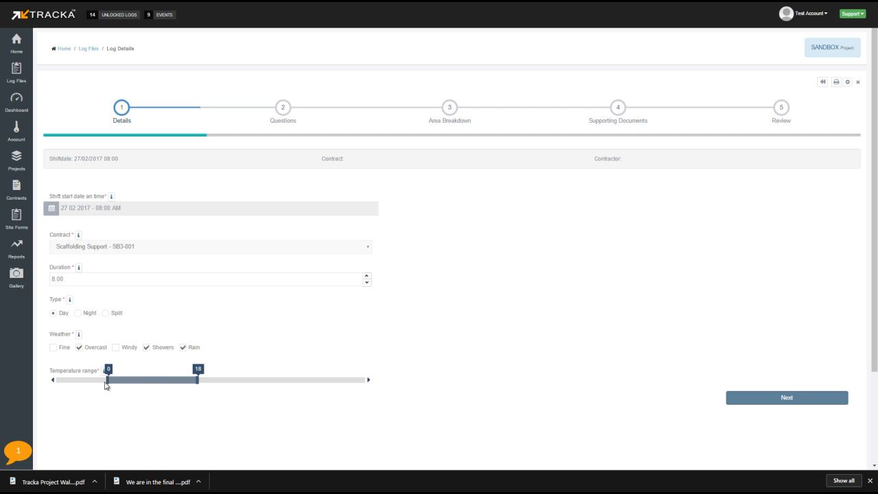
drag(106, 379, 156, 379)
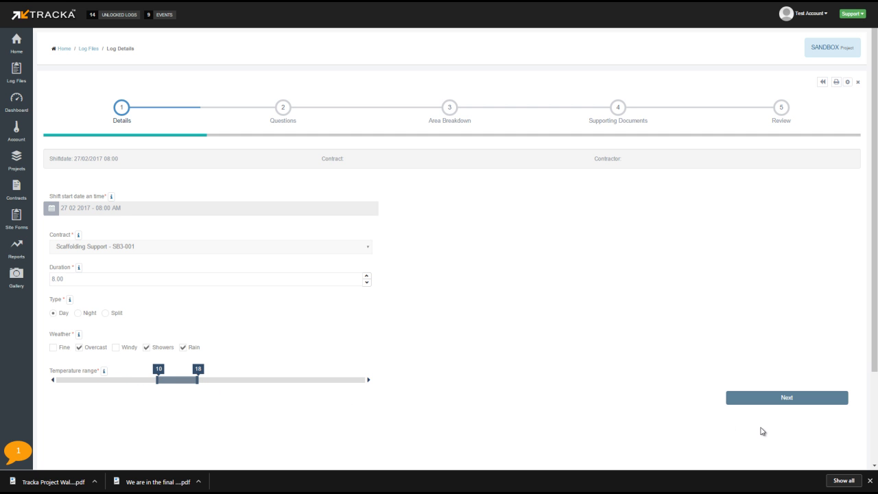
click(787, 400)
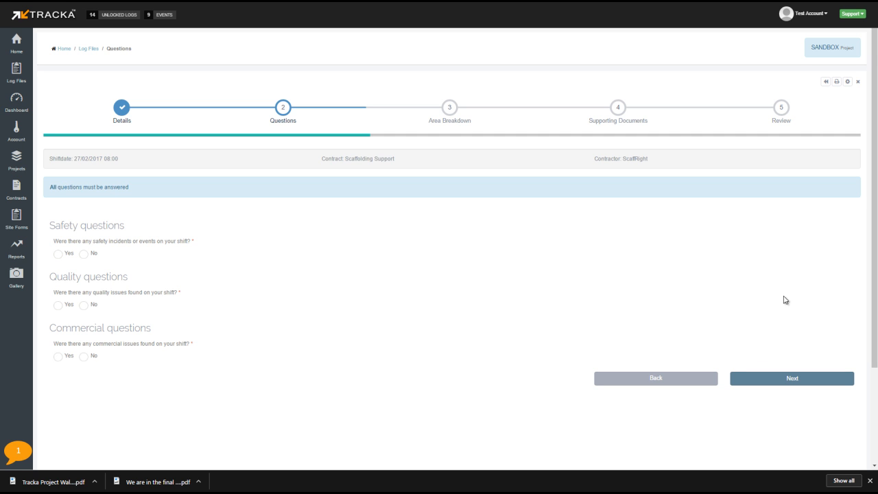
- Read the support help page on the log file's shift questions and close it
click(850, 15)
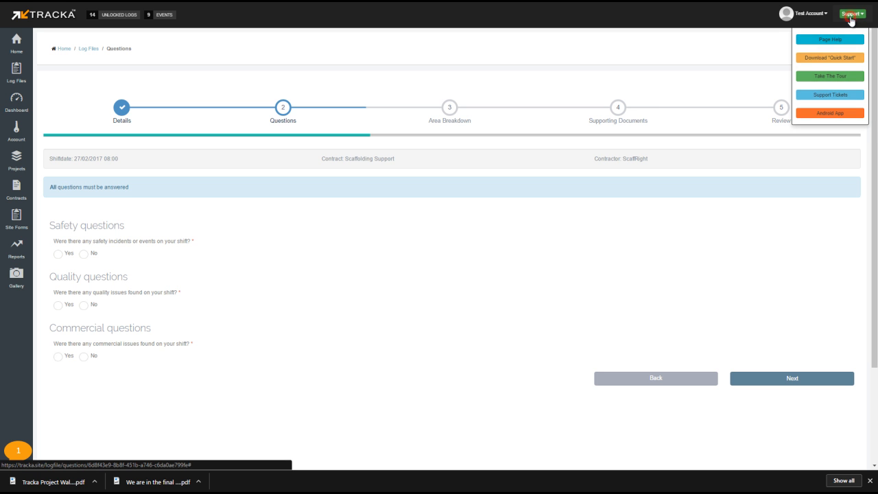
click(834, 39)
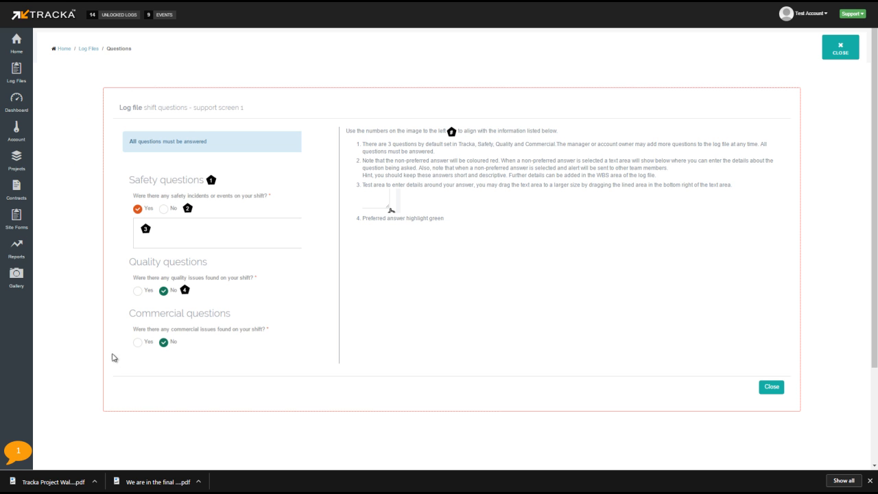
click(837, 45)
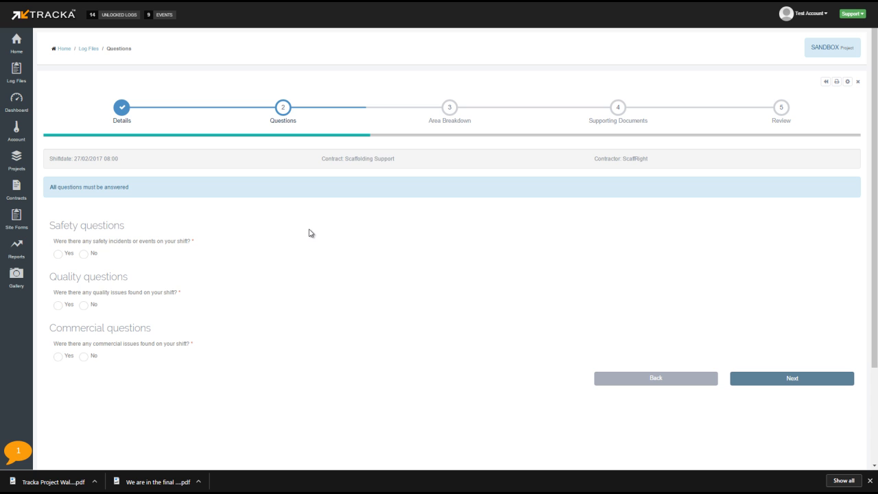
- Answer No to safety and quality, Yes to commercial issues with the comment "The foreman forgot the keys.", and continue to the area breakdown
click(84, 254)
click(85, 310)
click(59, 358)
click(67, 373)
text(The foreman forgot the keys.)
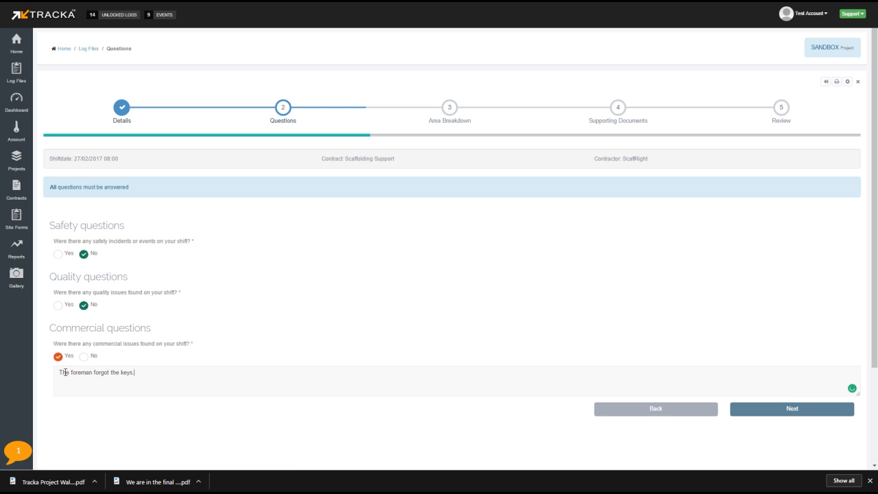
click(794, 410)
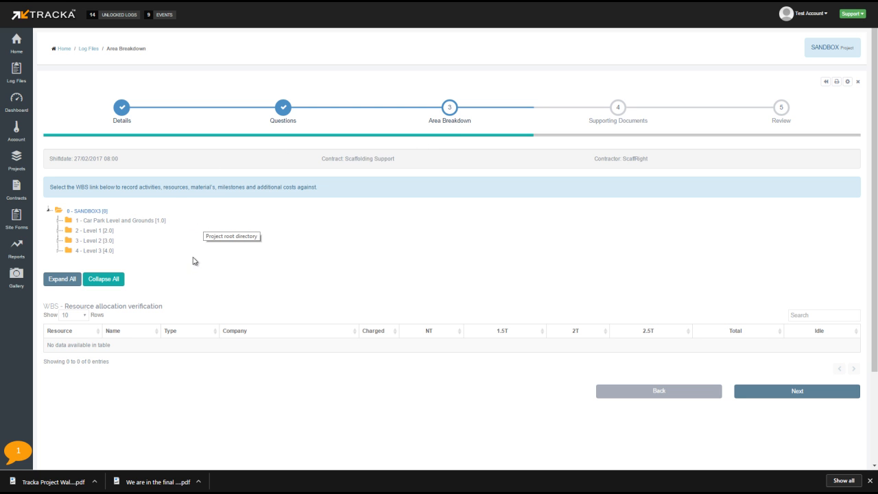
- Expand the whole WBS tree and set area 2.2 - Level 1 Stairs and Hallways to 75 percent complete
click(59, 279)
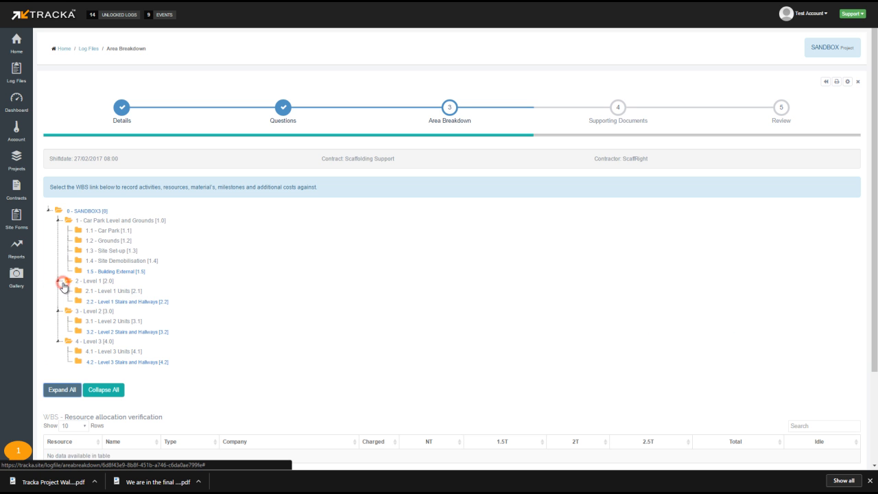
click(116, 303)
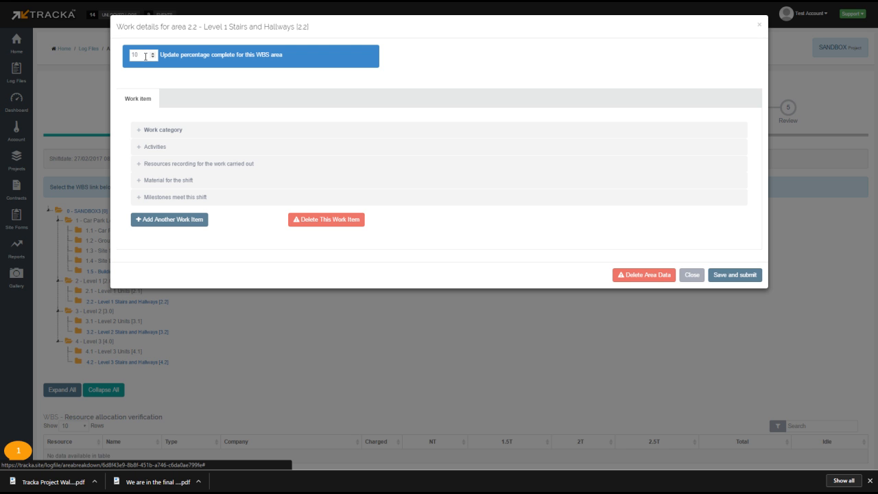
drag(143, 57, 131, 56)
- Compare the fields of the Variation, Unavoidable delays and Internal Delays work categories, returning the selection to Defined Scope
click(161, 129)
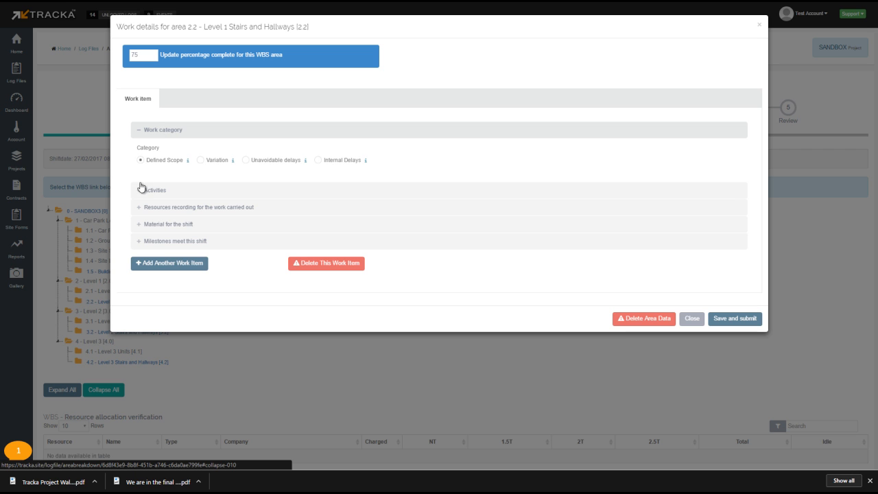
click(201, 160)
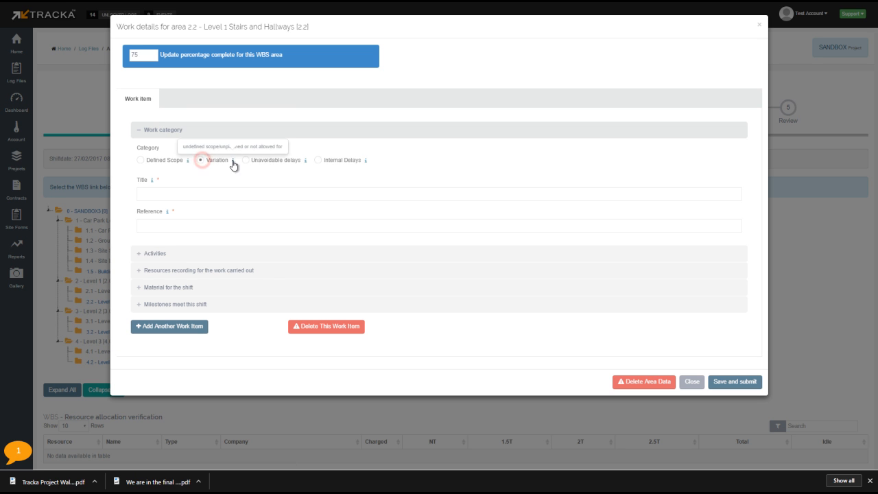
click(245, 161)
click(318, 160)
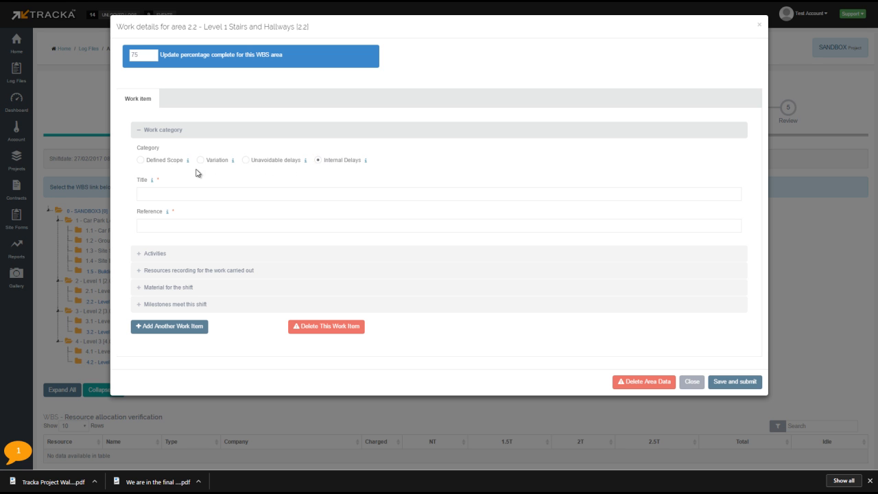
click(141, 161)
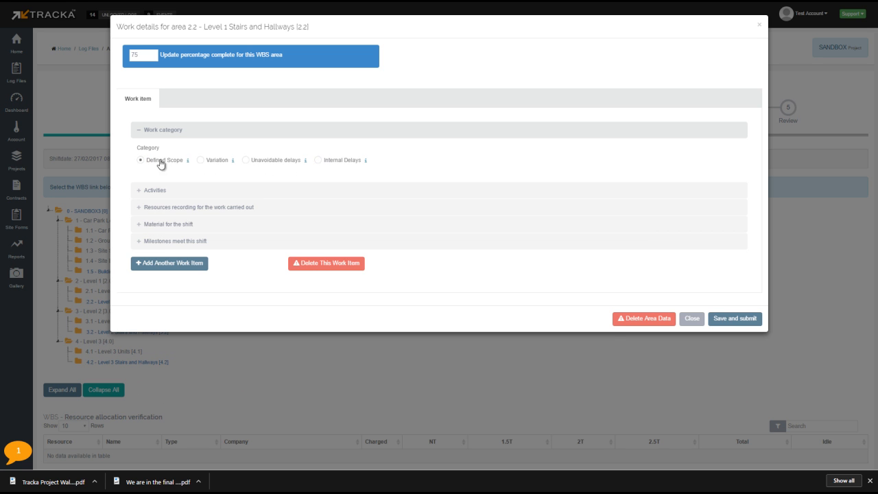
click(201, 161)
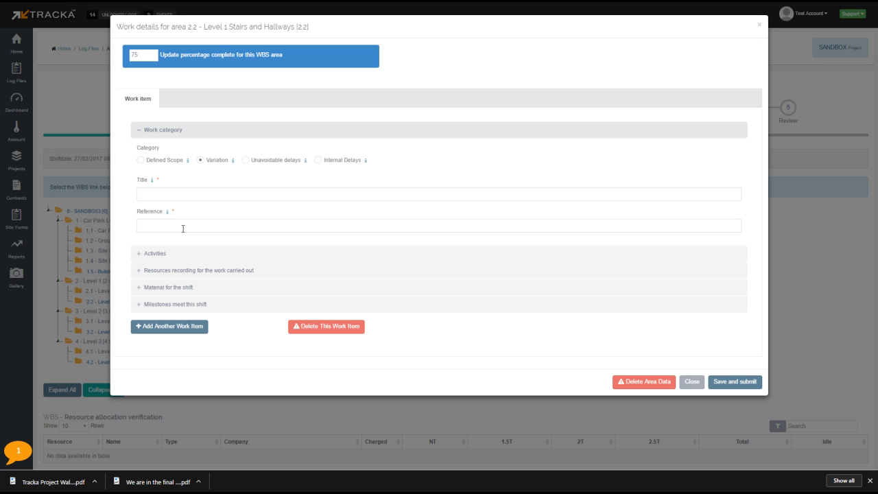
click(141, 161)
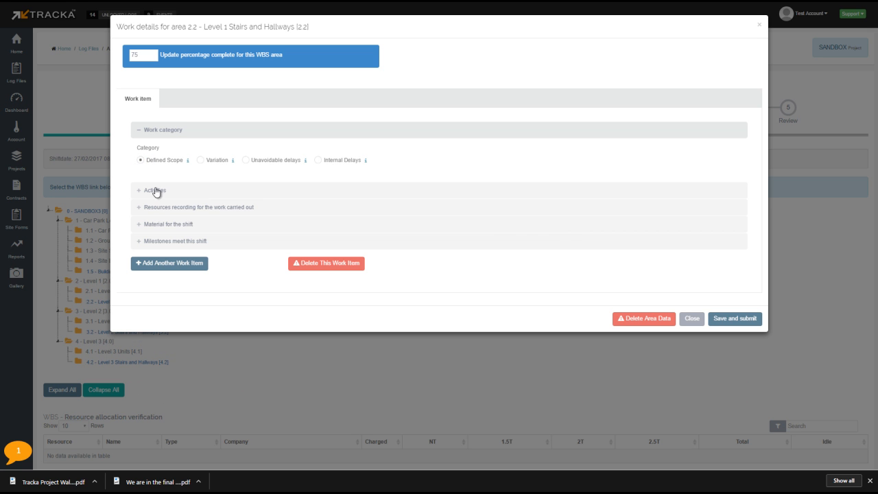
- Enter "Most of the scaffold was erected." as the work item's activity details
click(157, 192)
click(167, 209)
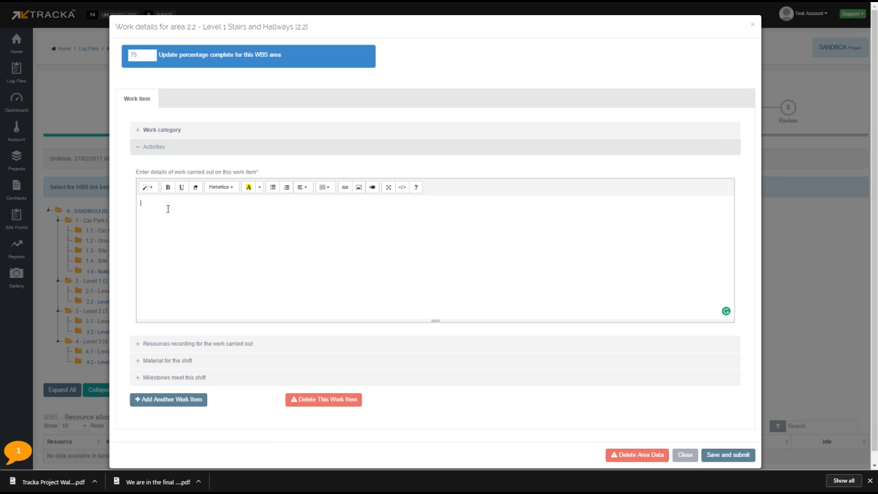
text(Most of the scaffold was erected.)
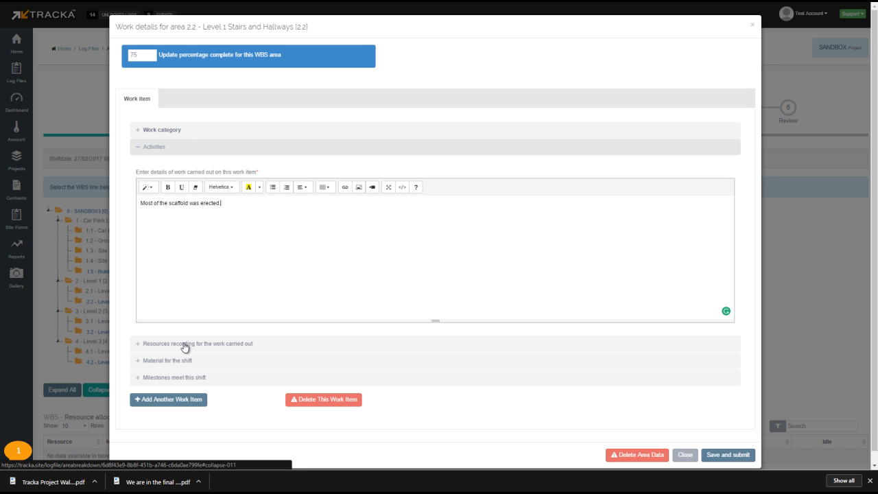
- Record direct labour of 7 NT hours and 2 idle hours for the first listed scaffolder, and 5 NT hours for the other scaffolder
click(184, 344)
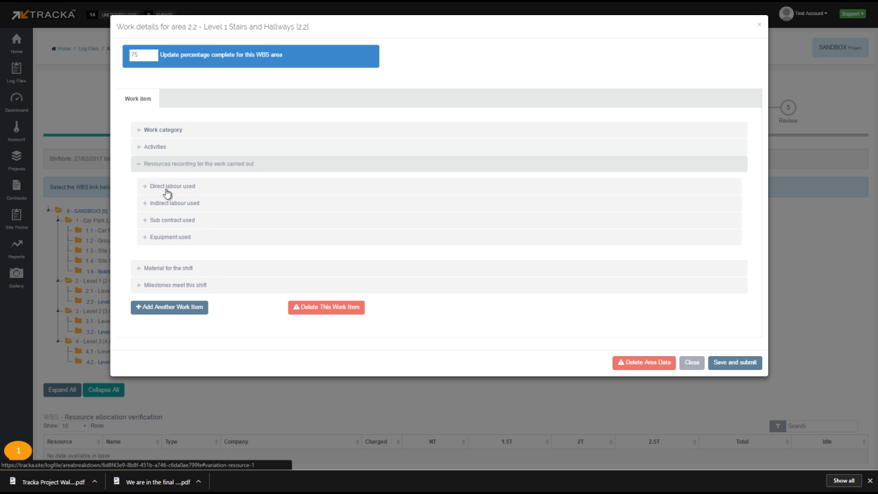
click(165, 190)
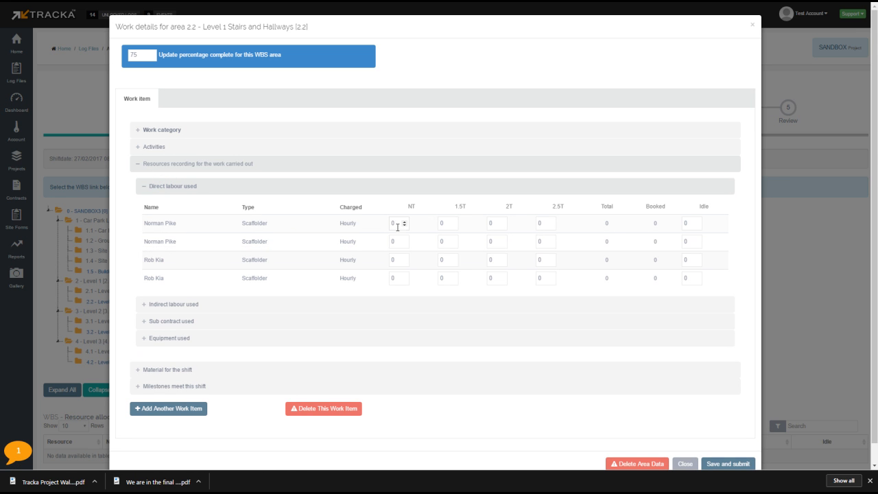
click(404, 221)
click(405, 258)
click(182, 221)
drag(168, 222, 143, 222)
click(184, 262)
click(698, 222)
click(697, 222)
- Review the shift's material and milestone sections, and save and submit the work details for area 2.2
click(159, 371)
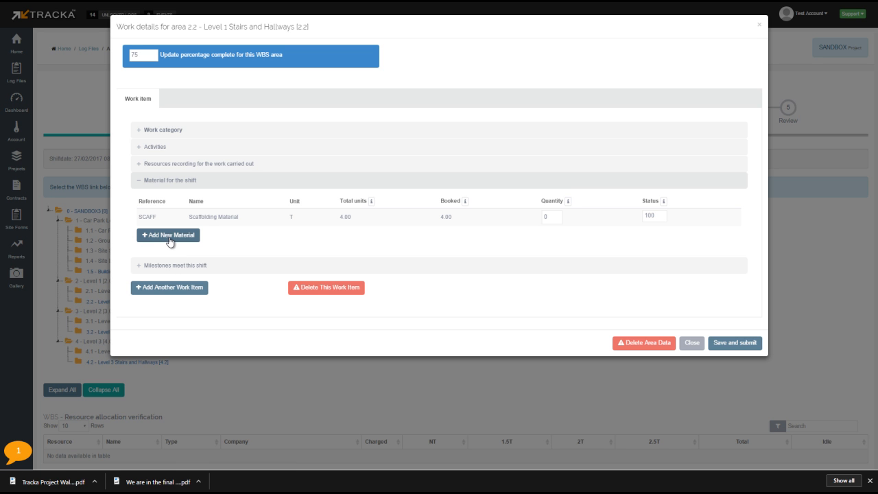
click(167, 265)
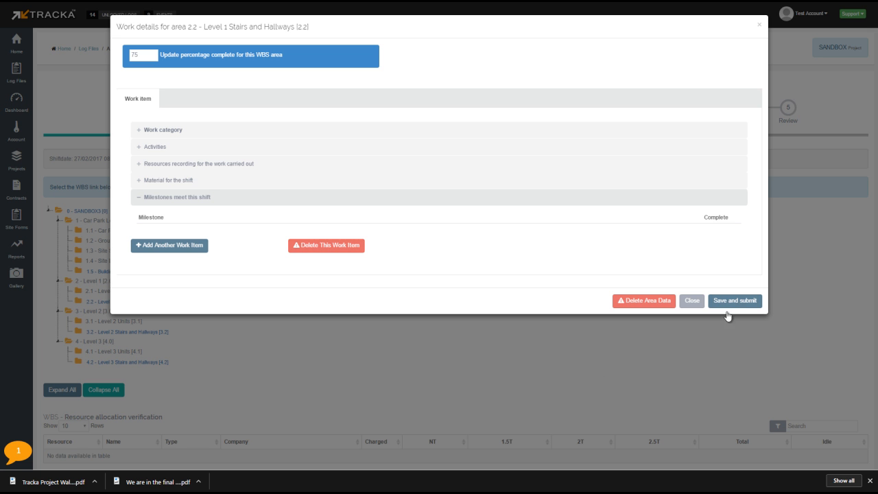
click(742, 302)
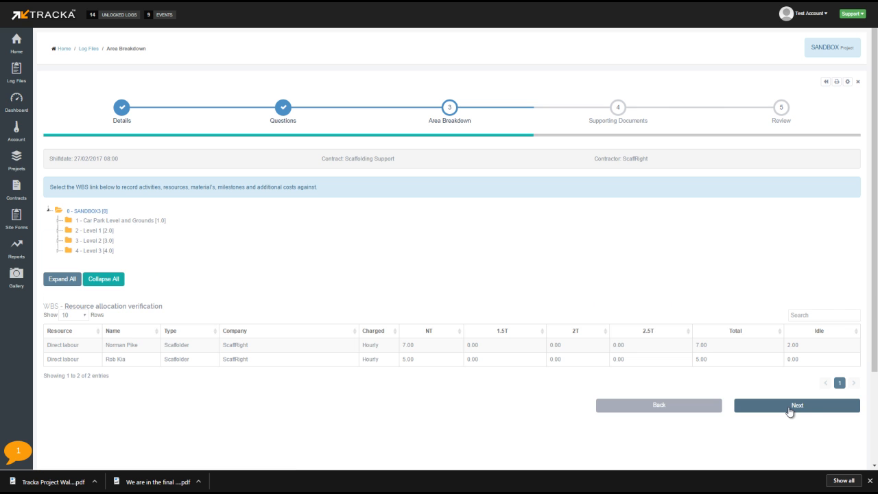
- Continue to the supporting documents and add the Carpark Construction picture from the Desktop to the upload list
click(789, 406)
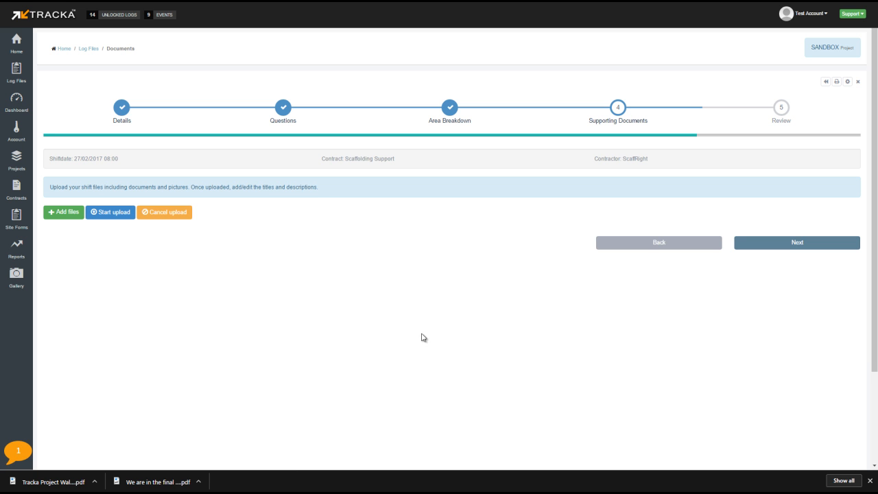
click(58, 218)
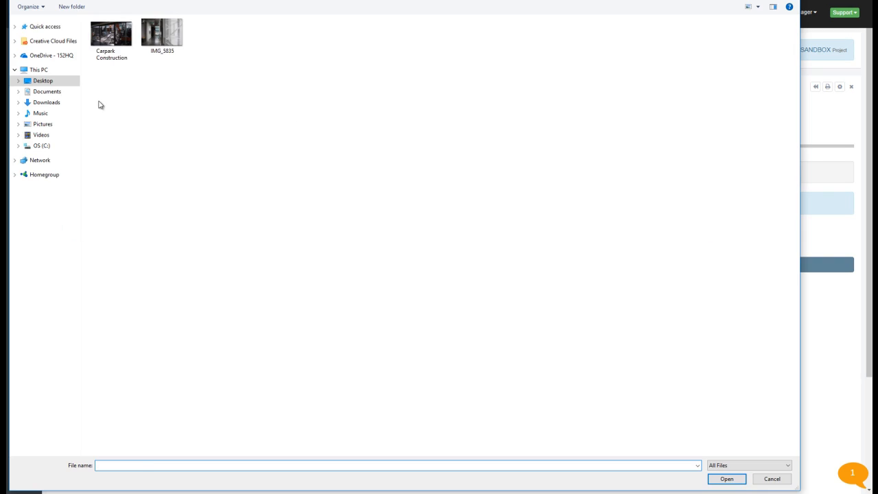
click(110, 35)
double_click(110, 36)
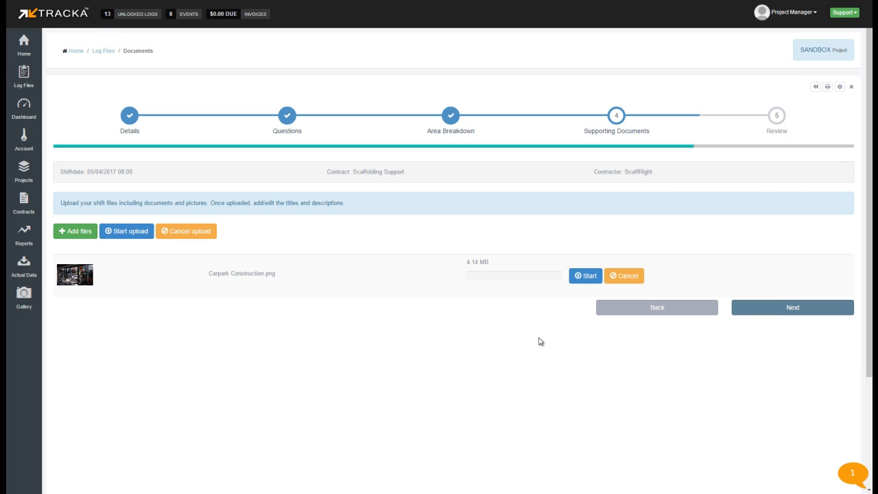
- Upload the Carpark Construction picture and save its details with work item Level 1 Stairs and Hallways[2.2] and description "Early carpark scaffolding site work"
click(586, 277)
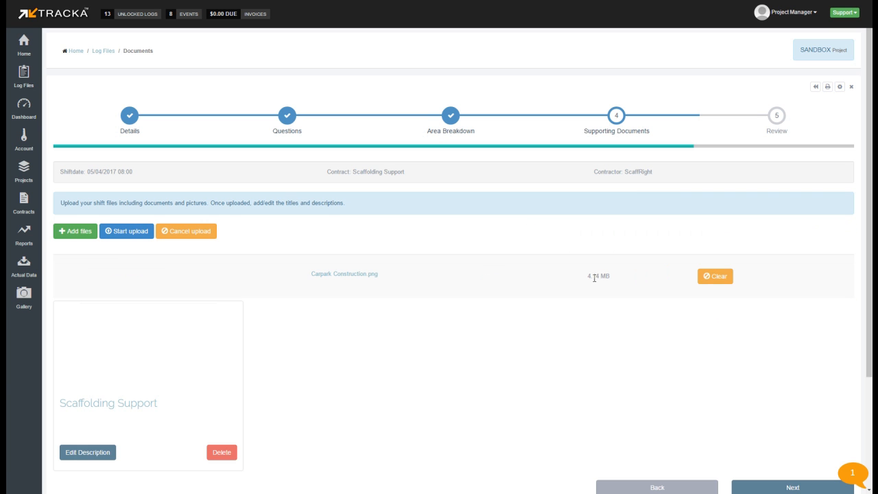
scroll(351, 322, down, 2)
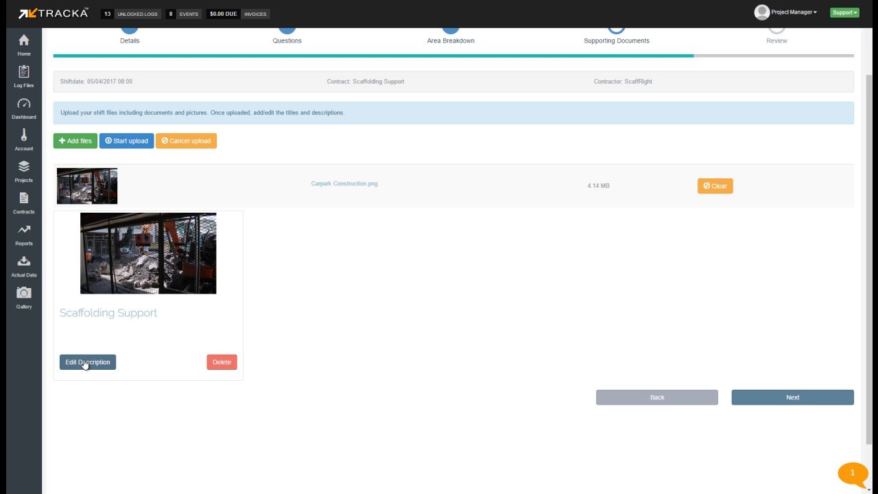
click(86, 364)
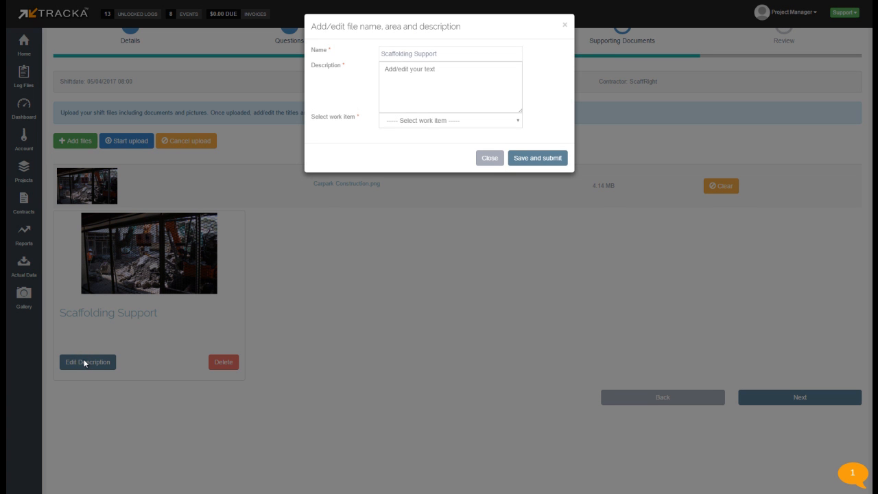
click(410, 120)
click(407, 141)
click(391, 70)
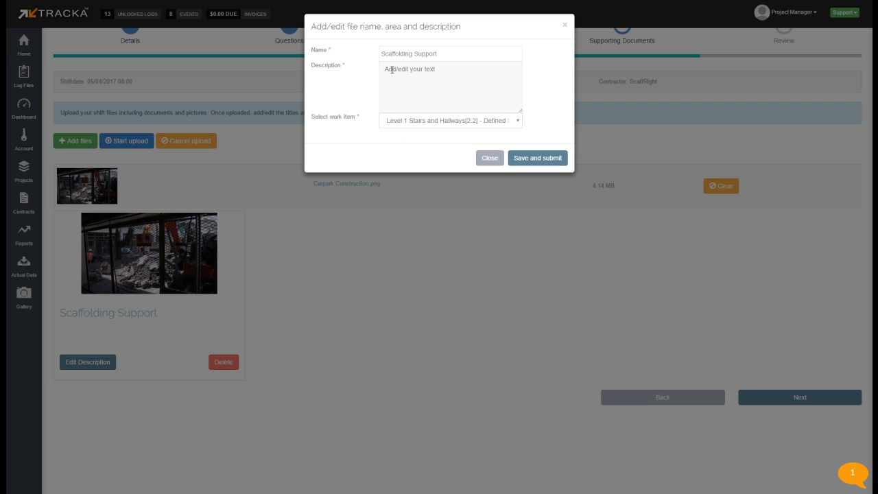
text(E)
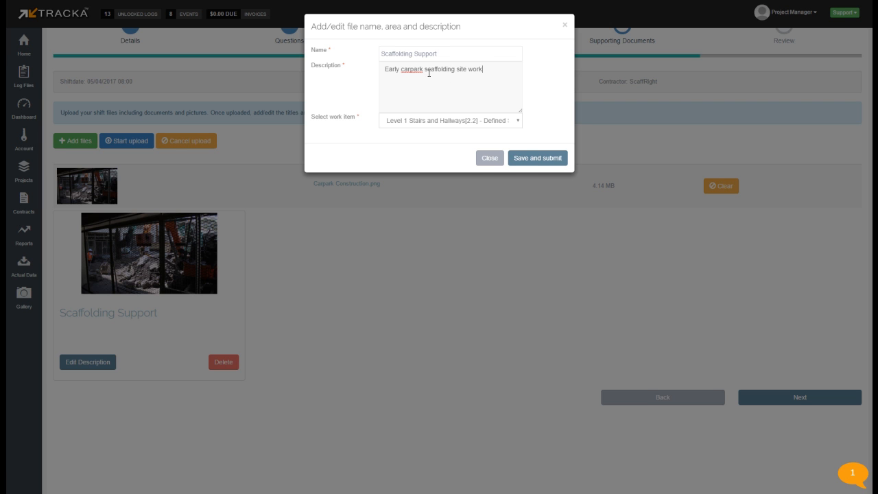
click(532, 163)
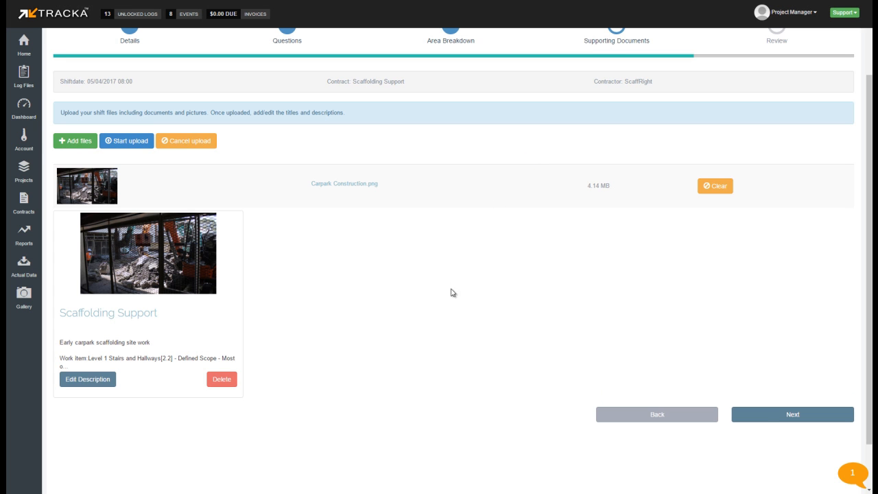
- Continue to the review, check the log's questions, labour hours and supporting files, and finish and lock the log
click(763, 415)
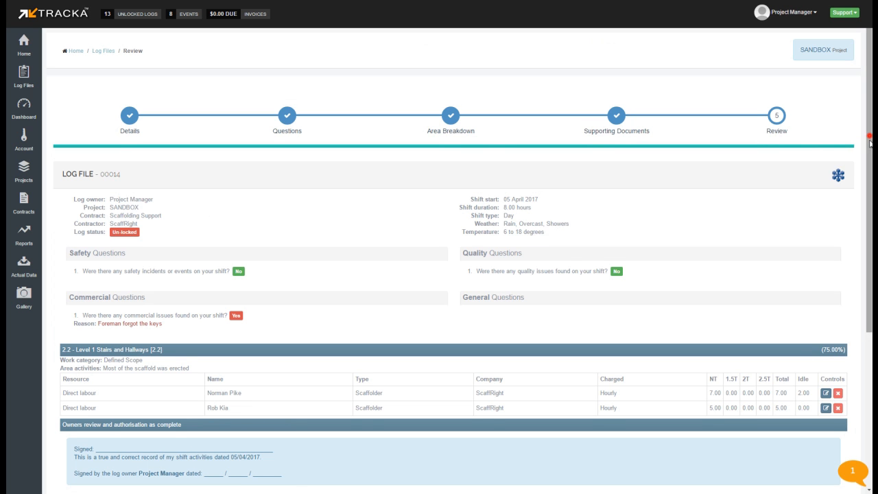
scroll(857, 220, down, 2)
scroll(851, 247, down, 2)
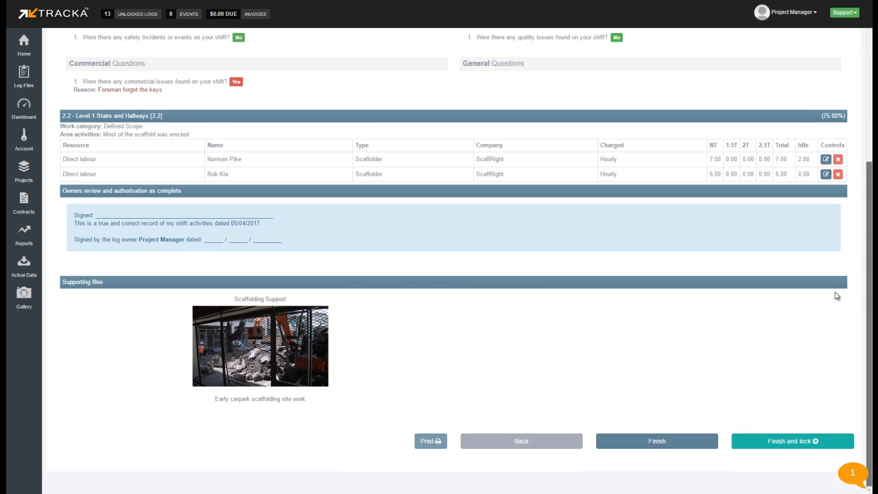
scroll(834, 278, up, 1)
scroll(834, 276, up, 3)
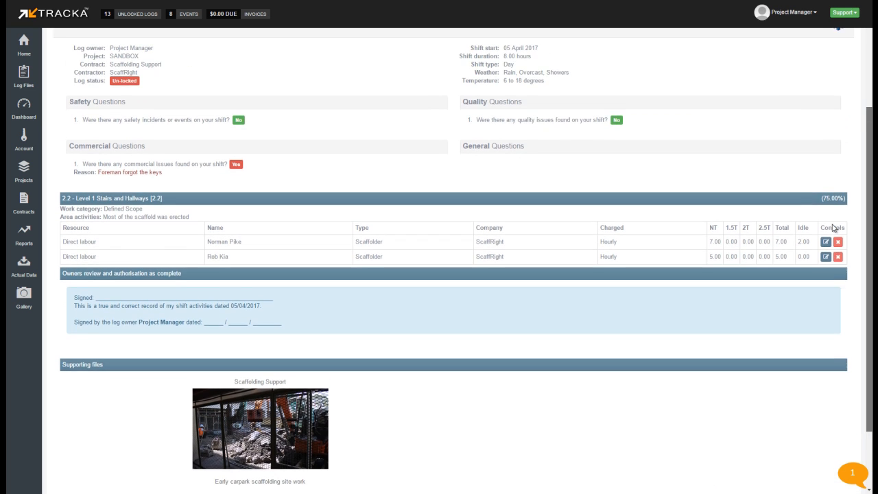
scroll(834, 274, down, 4)
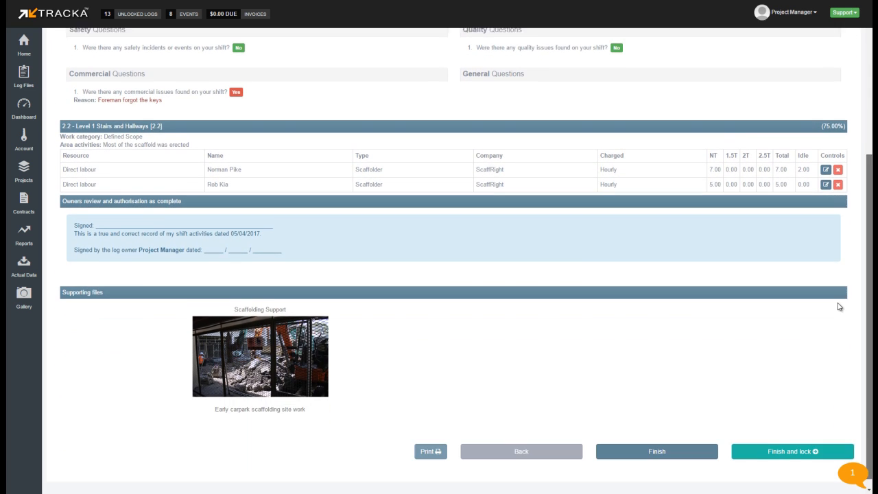
click(775, 442)
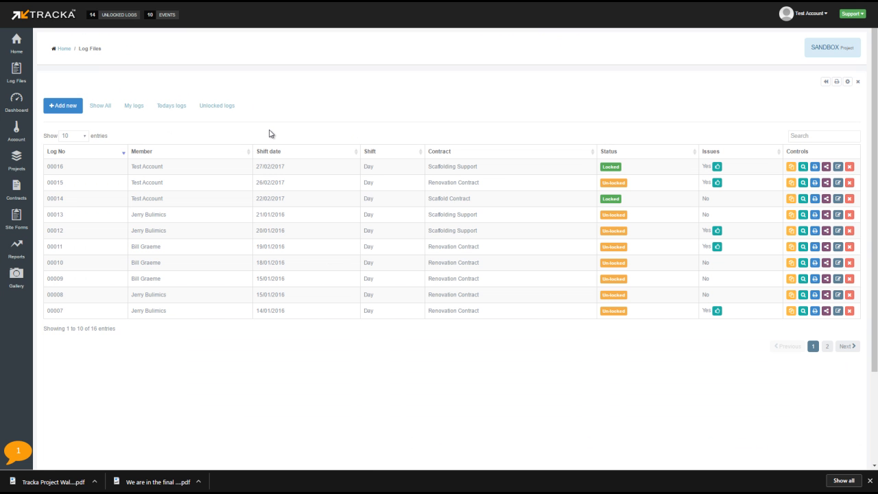